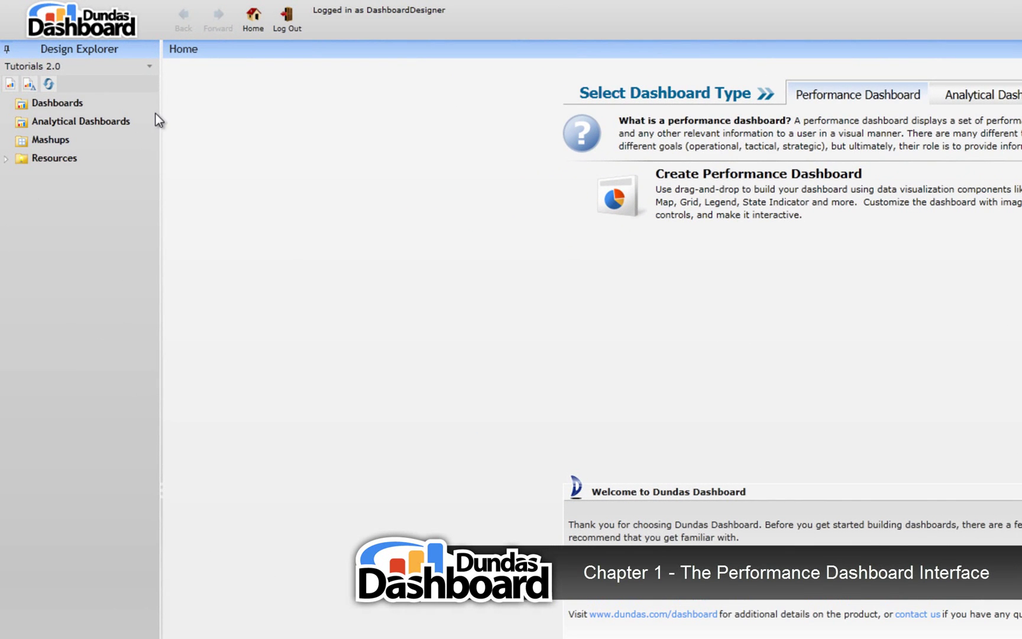
# - Create a new dashboard named 4.1.1 in the Dashboards folder and open it for editing
pyautogui.click(147, 103)
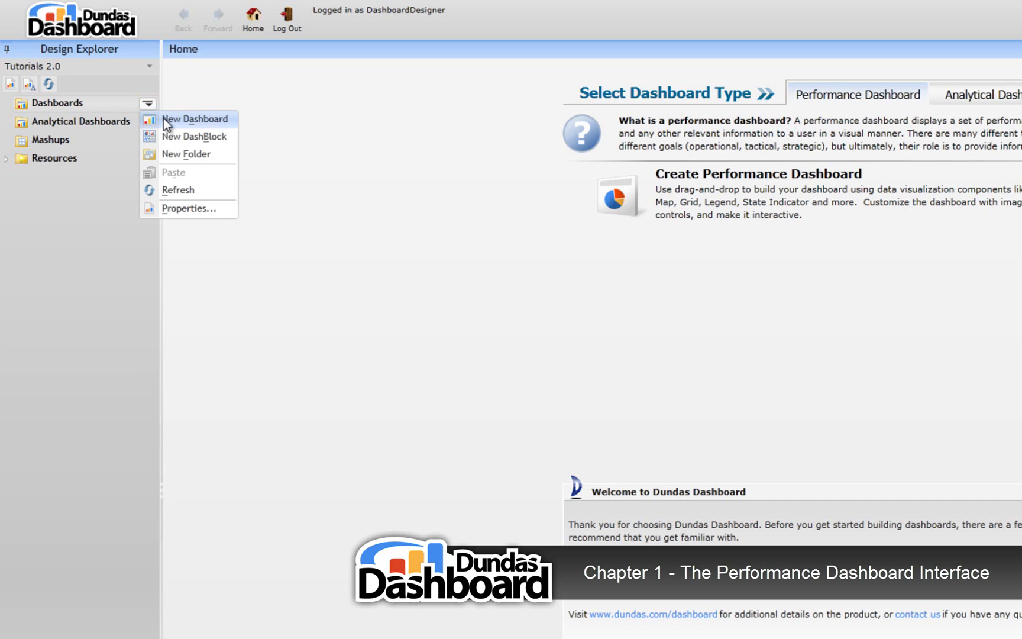
pyautogui.click(163, 119)
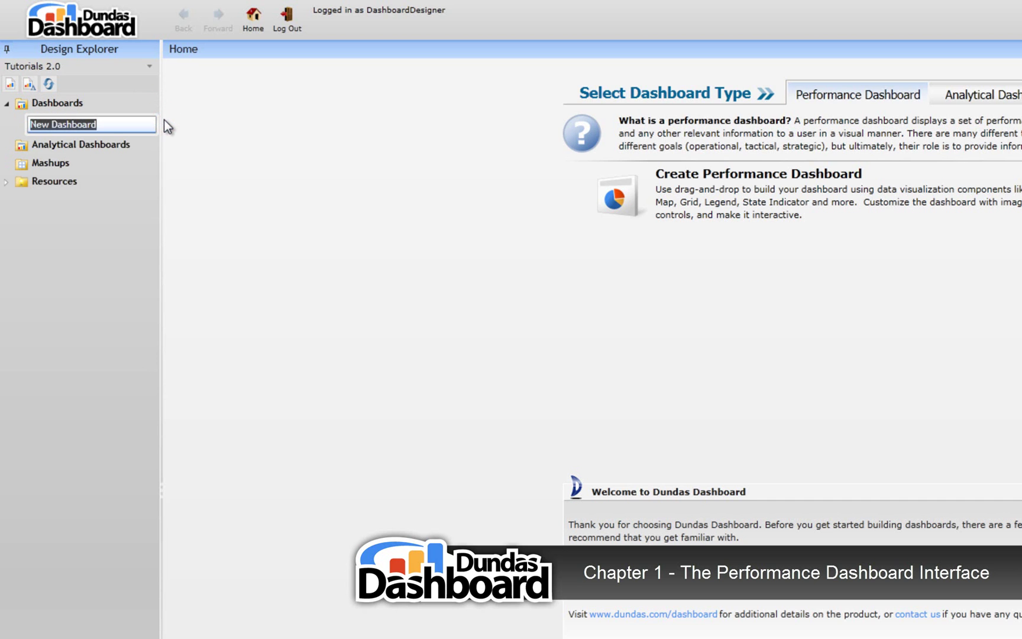
pyautogui.write('4.1.1')
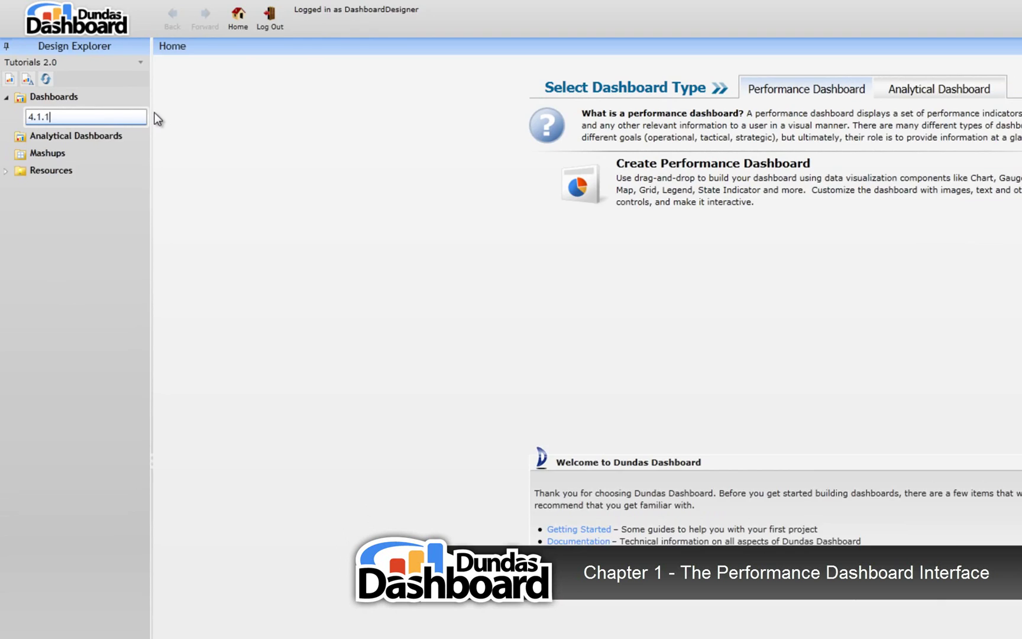
pyautogui.press('Return')
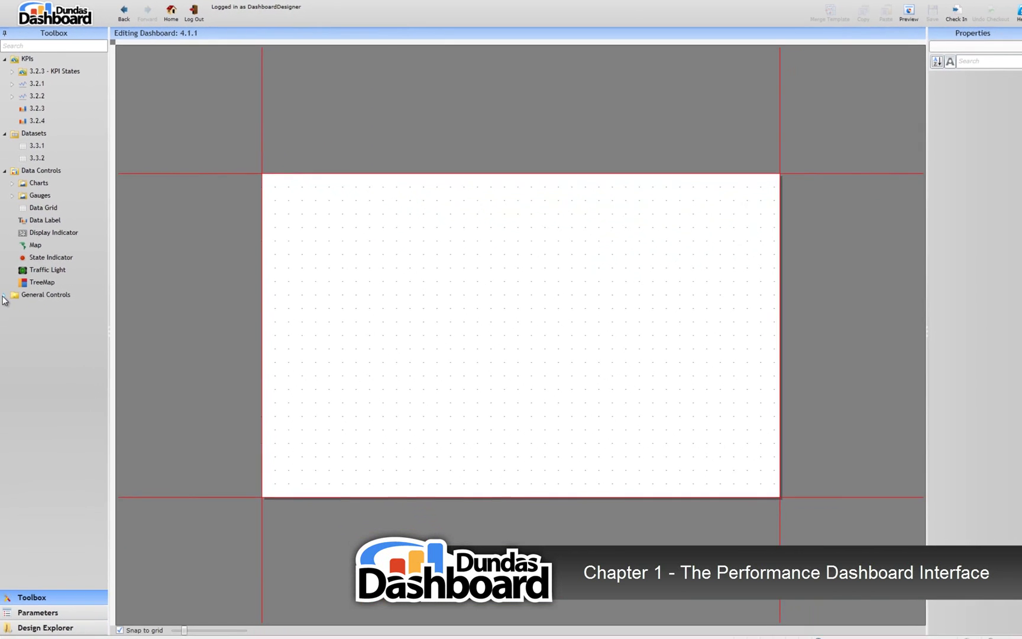
# - Expand General Controls in the Toolbox, glance at the Design Explorer tree, and return to the Toolbox
pyautogui.click(5, 295)
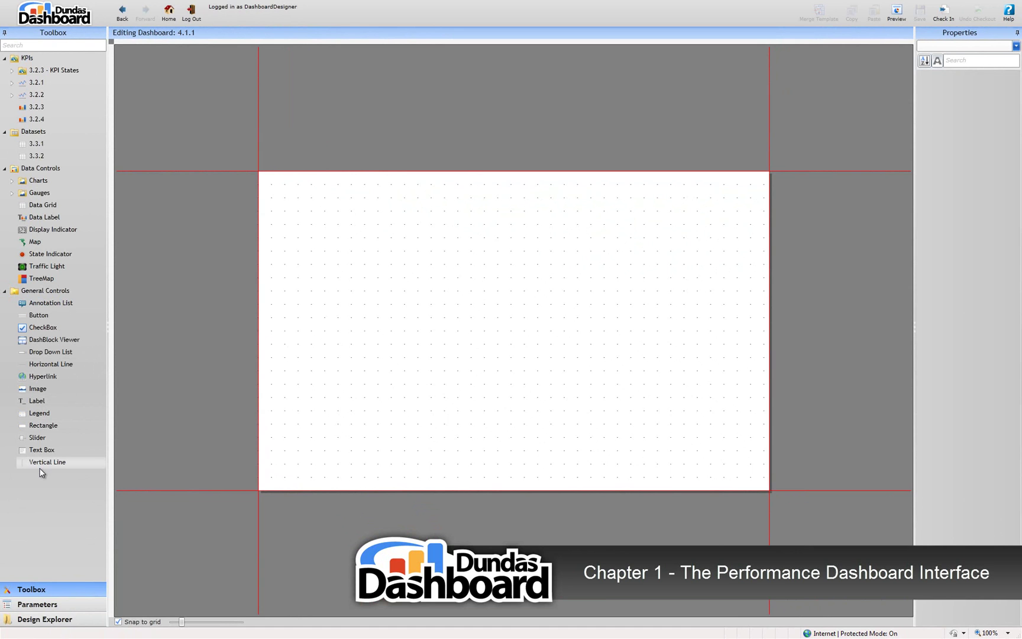
pyautogui.click(44, 620)
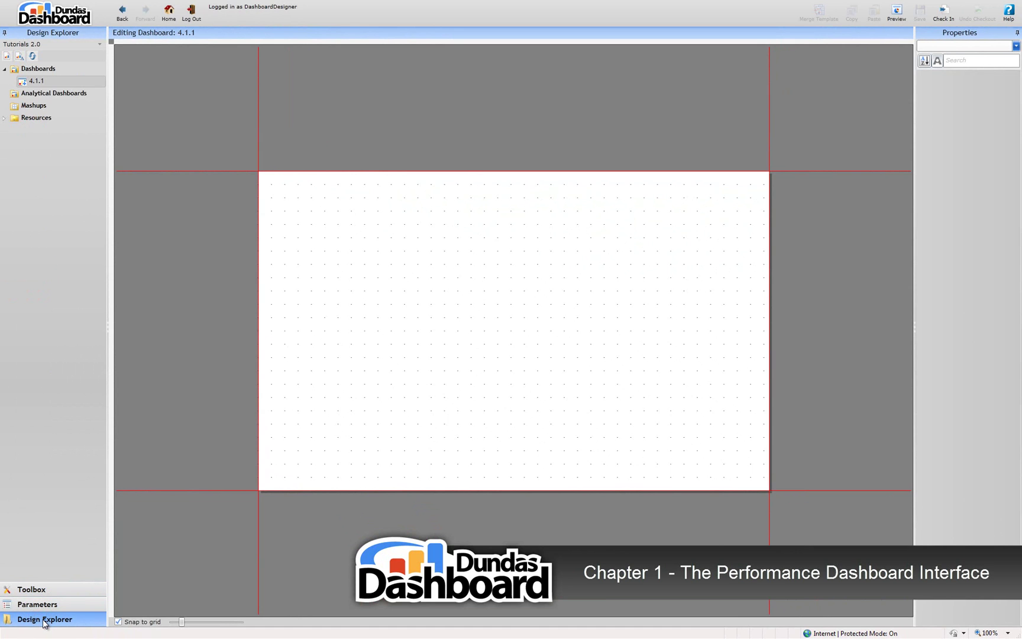
pyautogui.click(54, 590)
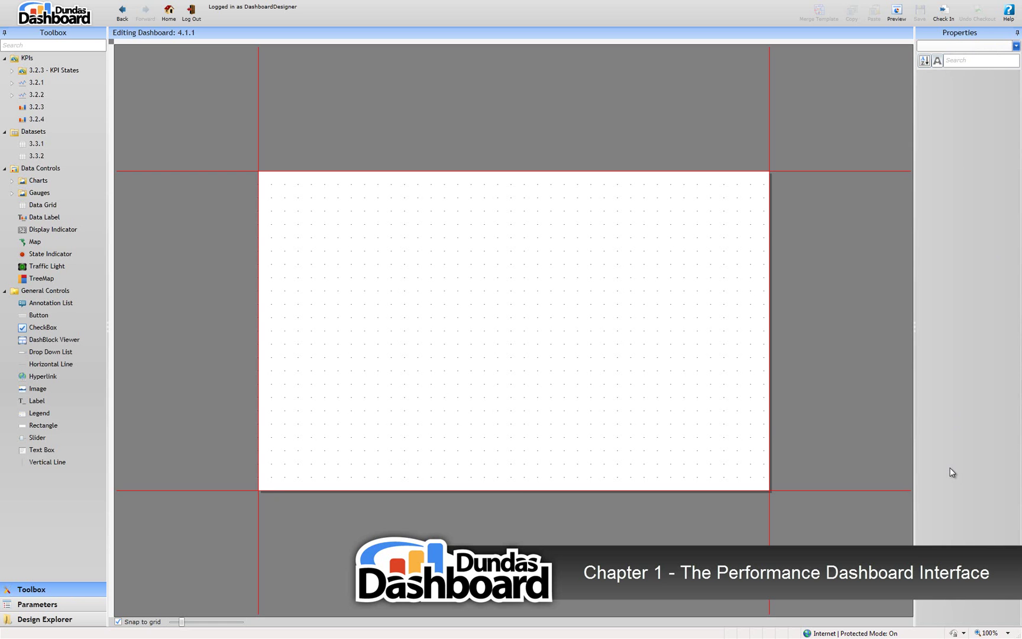
pyautogui.click(535, 311)
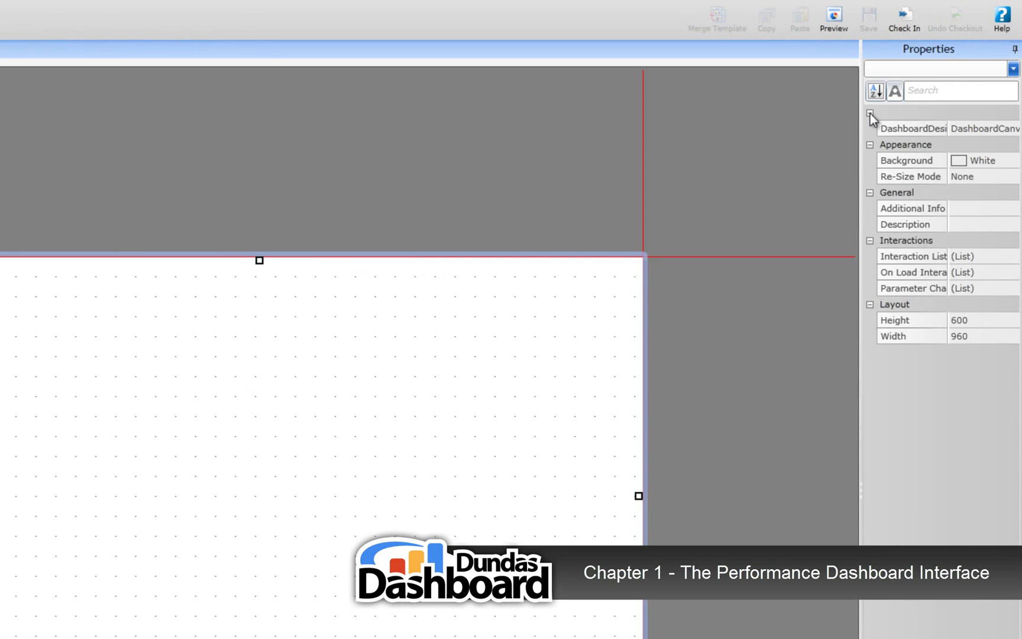
pyautogui.click(894, 91)
pyautogui.click(895, 92)
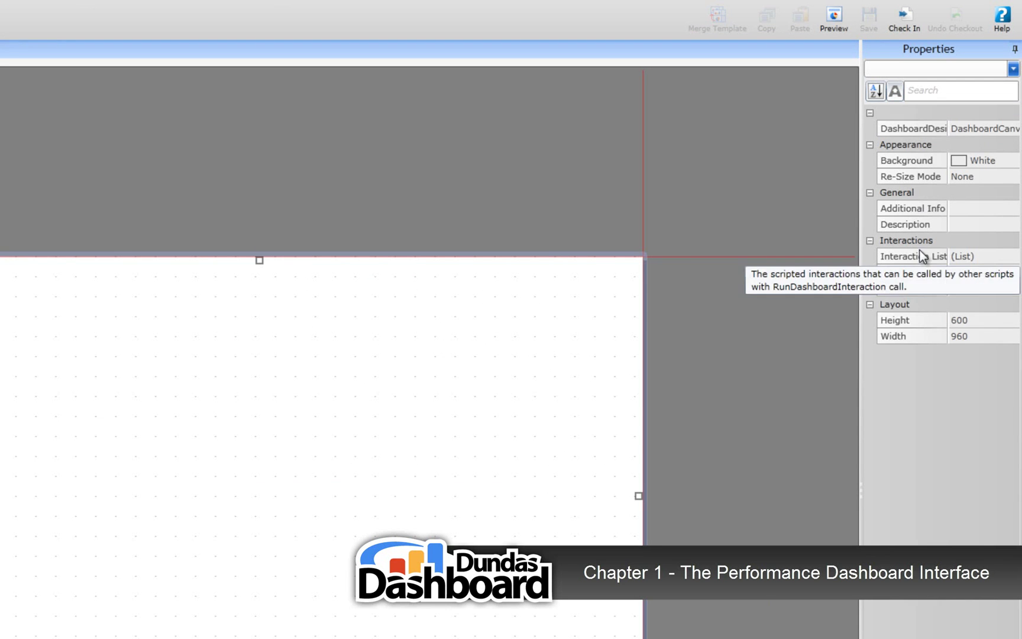
# - Change the canvas Height from 600 to 768 and Width to 1024
pyautogui.click(963, 320)
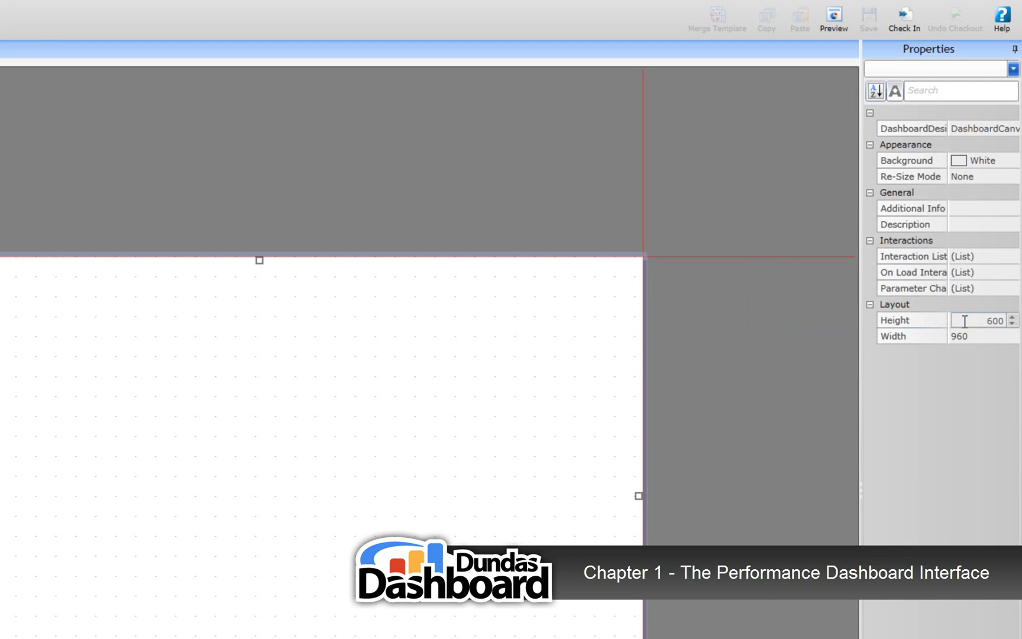
pyautogui.moveTo(980, 320); pyautogui.dragTo(1009, 330)
pyautogui.write('768')
pyautogui.click(987, 337)
pyautogui.doubleClick(988, 337)
pyautogui.write('1024')
pyautogui.press('Return')
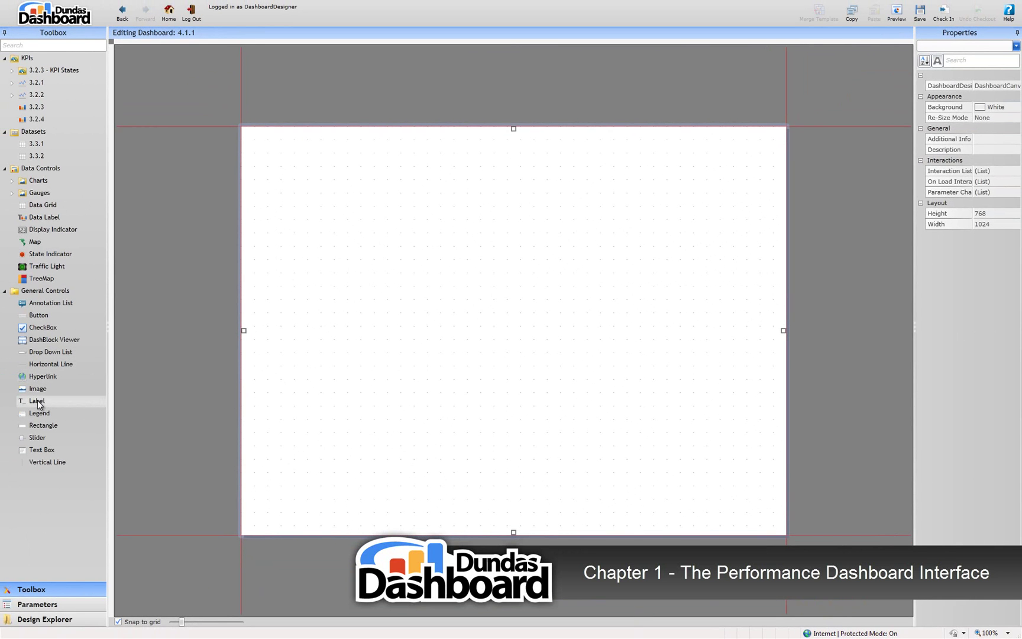
# - Place a Label control on the canvas and set its Top to 20
pyautogui.moveTo(38, 405); pyautogui.dragTo(303, 191)
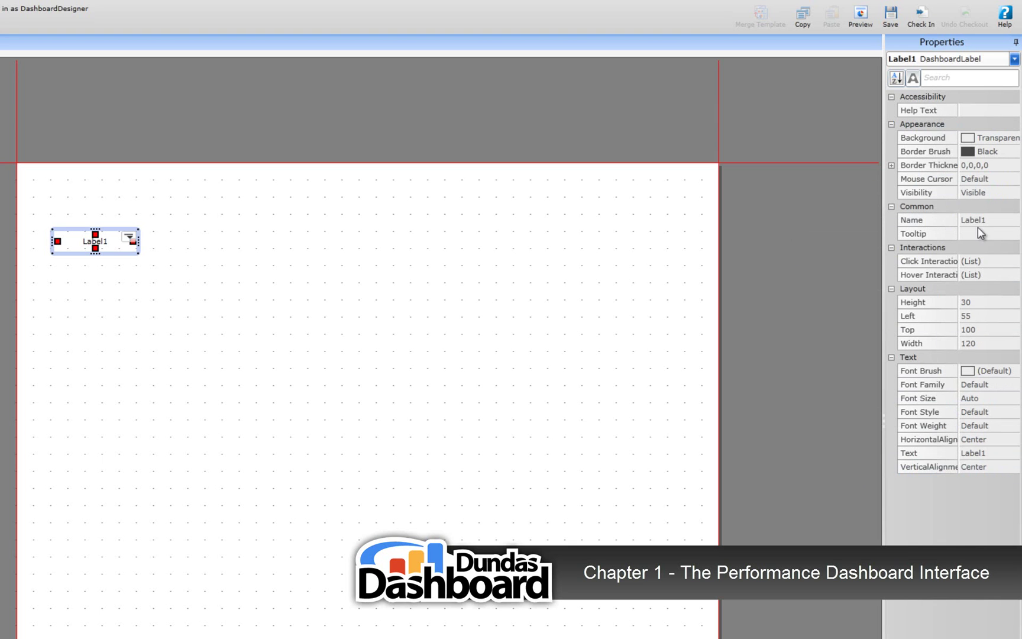
pyautogui.click(981, 331)
pyautogui.write('20')
# - Set the label's Left position to 50
pyautogui.click(1001, 317)
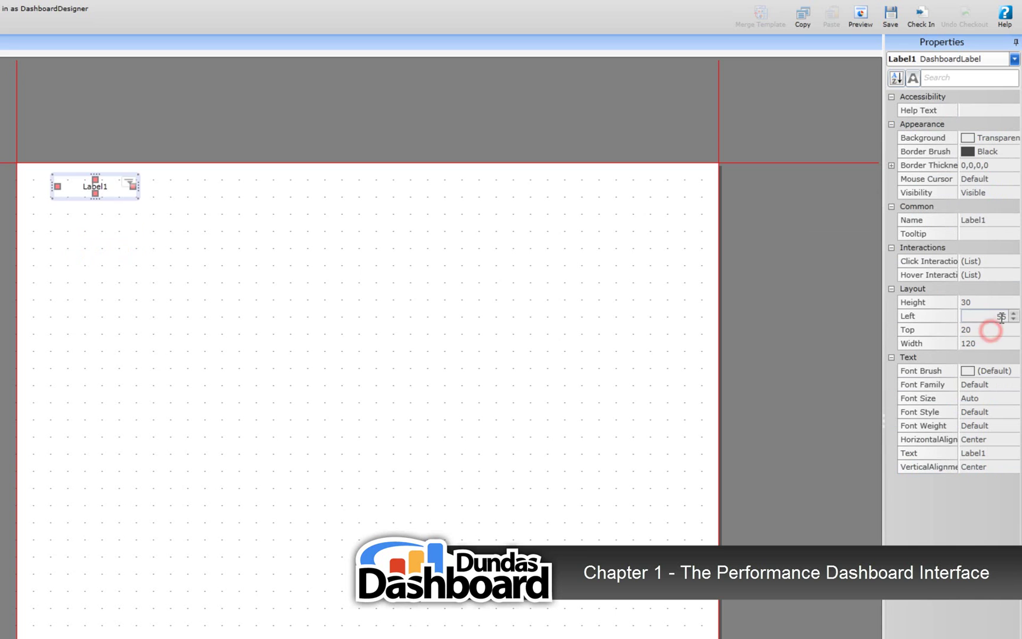
pyautogui.doubleClick(1000, 316)
pyautogui.write('0')
pyautogui.press('Return')
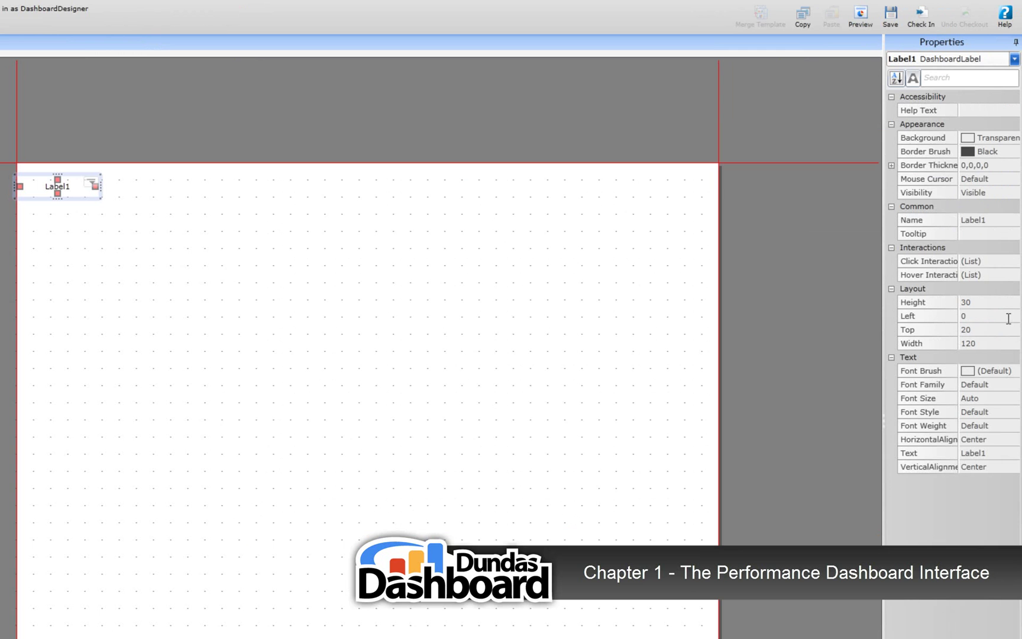
pyautogui.click(1007, 318)
pyautogui.write('50')
pyautogui.press('Return')
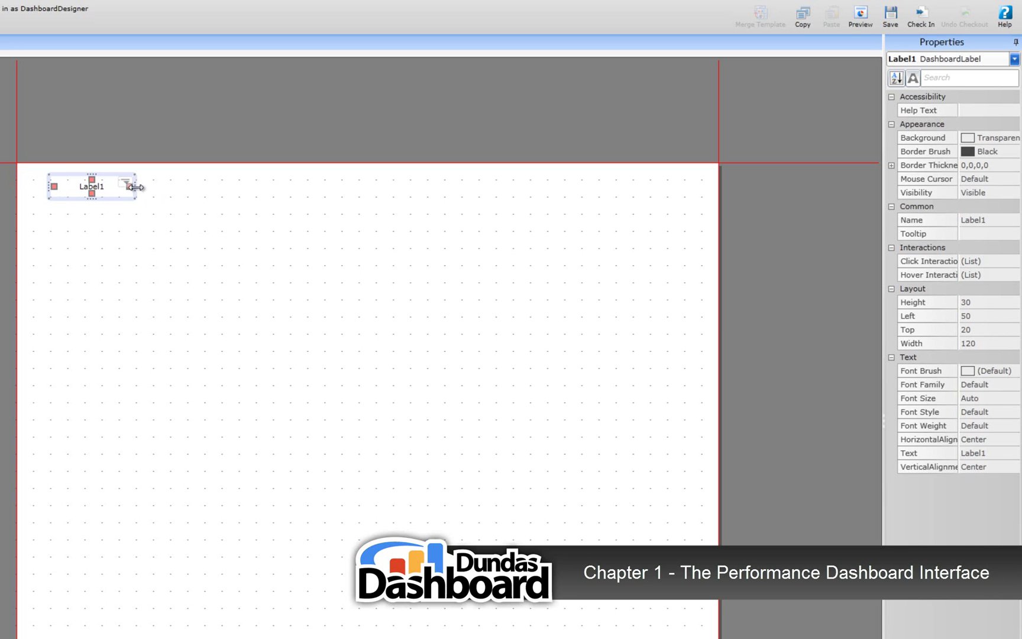
# - Enlarge Label1 to exactly 600 wide by 400 high
pyautogui.moveTo(135, 187); pyautogui.dragTo(413, 230)
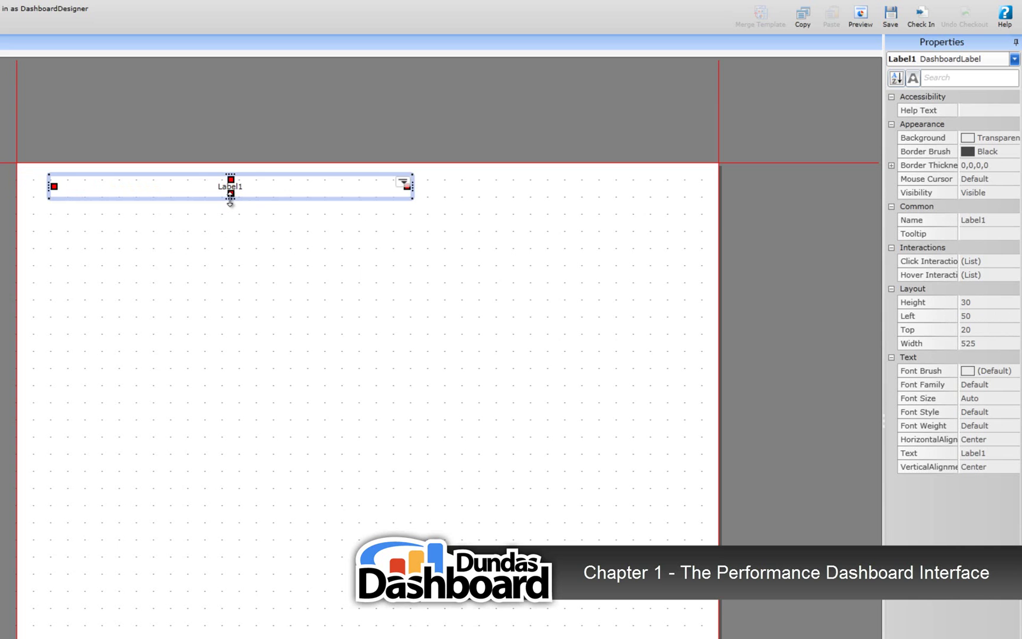
pyautogui.moveTo(230, 199); pyautogui.dragTo(233, 323)
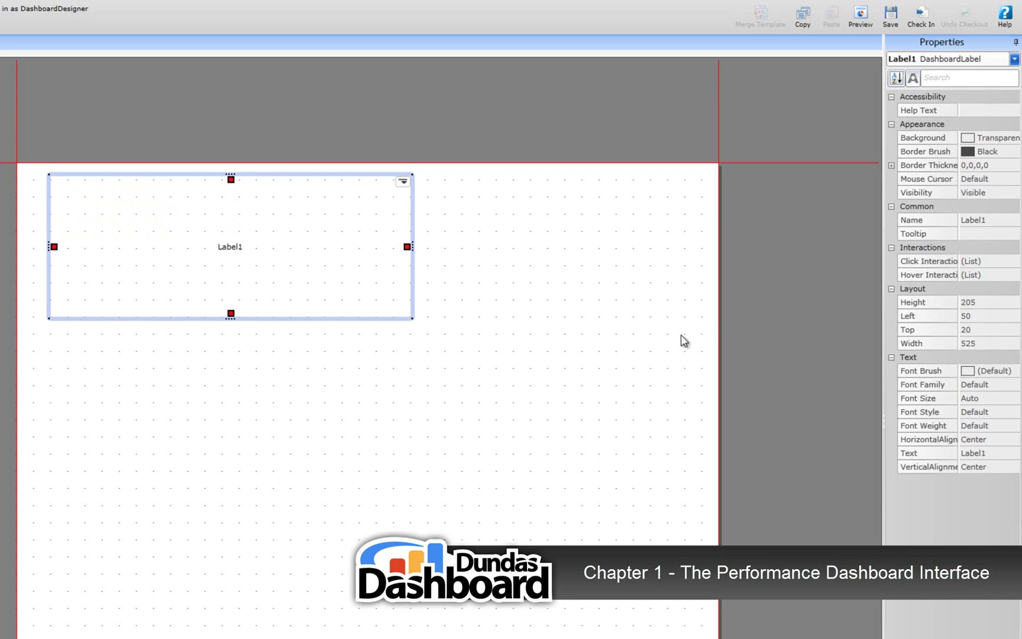
pyautogui.click(982, 303)
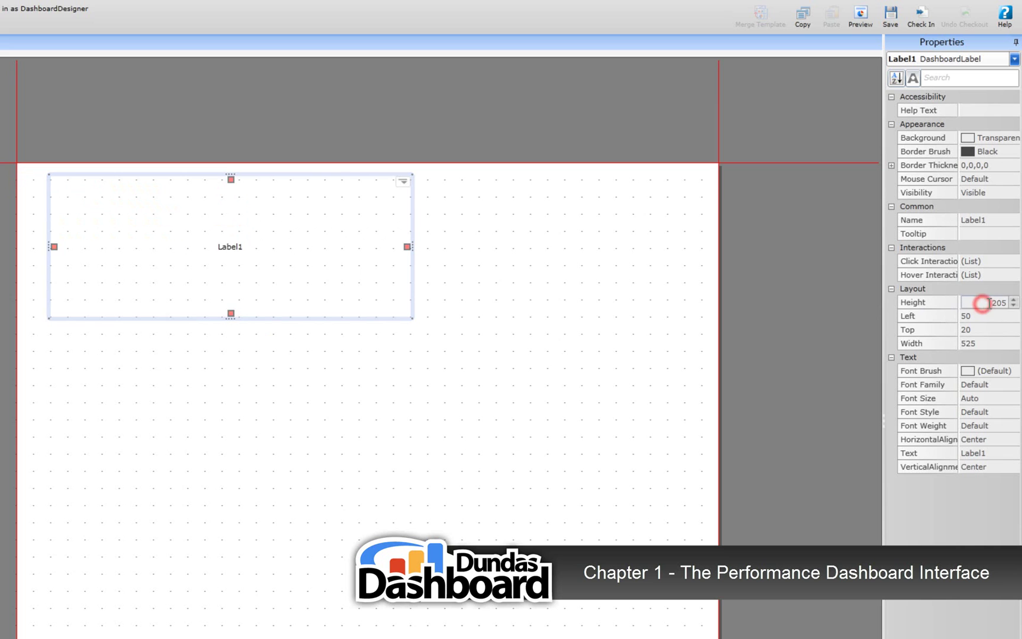
pyautogui.doubleClick(987, 303)
pyautogui.write('400')
pyautogui.click(987, 342)
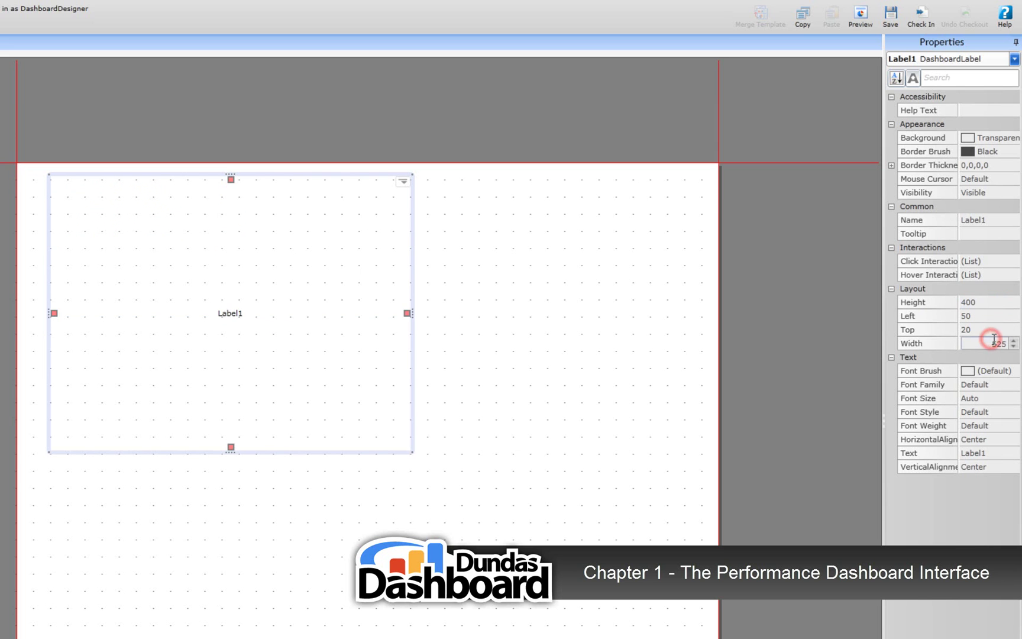
pyautogui.write('600')
pyautogui.press('Return')
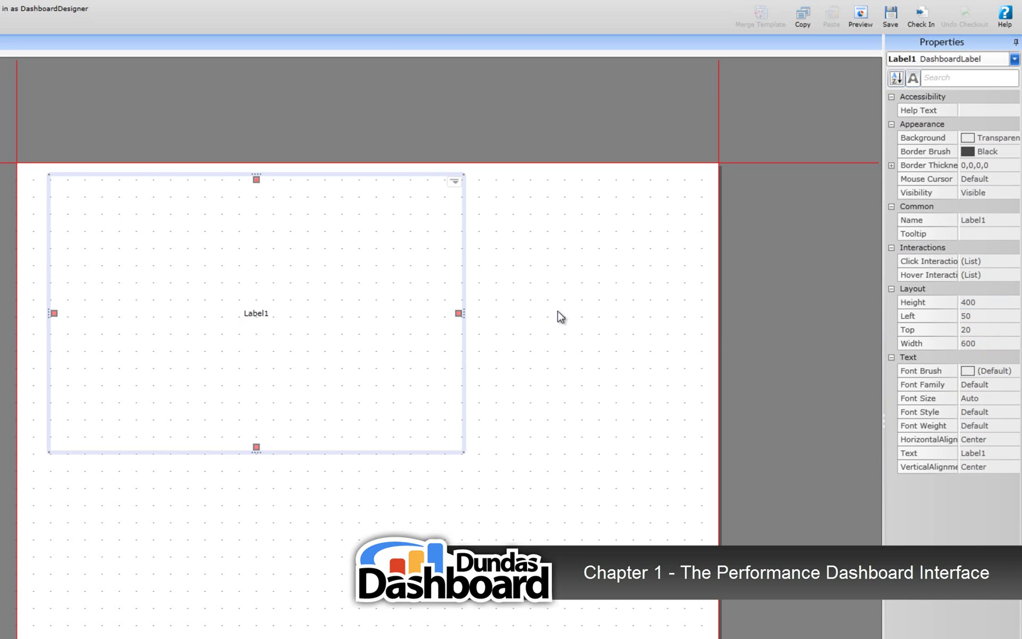
pyautogui.click(308, 274)
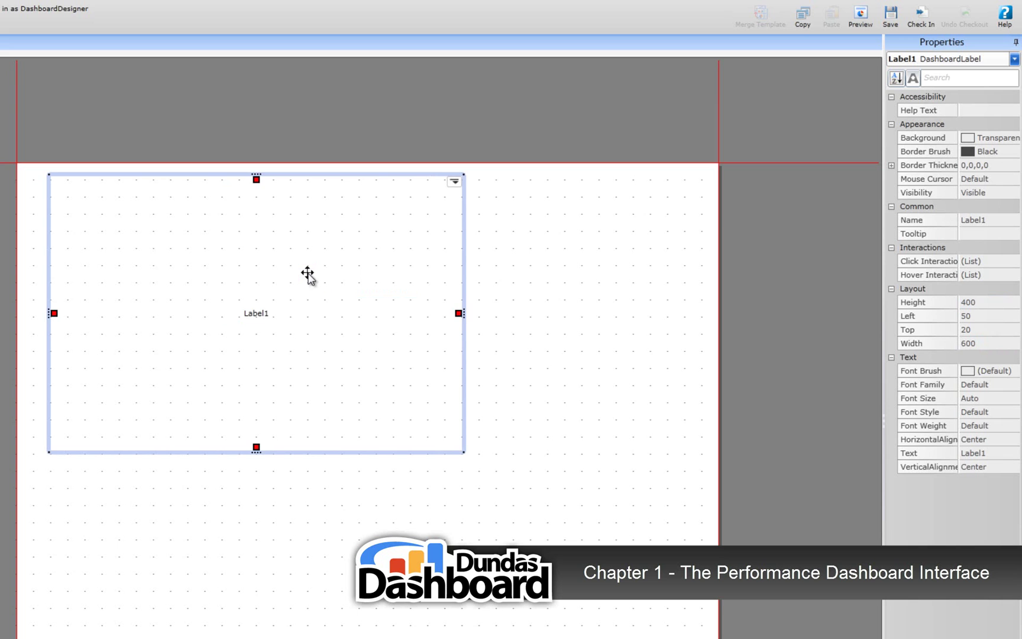
pyautogui.click(804, 18)
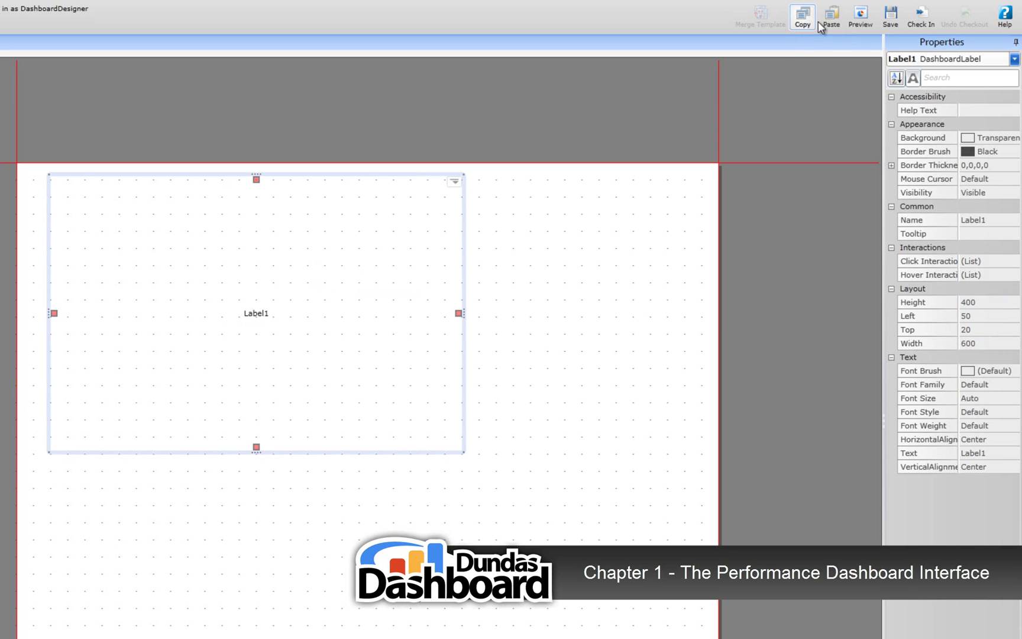
pyautogui.click(831, 17)
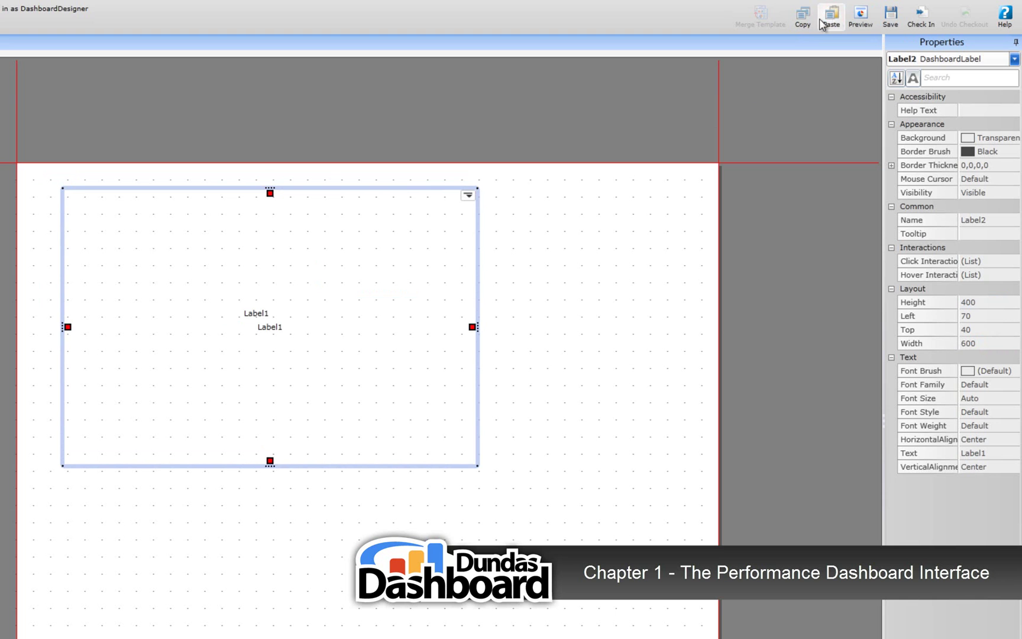
pyautogui.moveTo(231, 192); pyautogui.dragTo(333, 295)
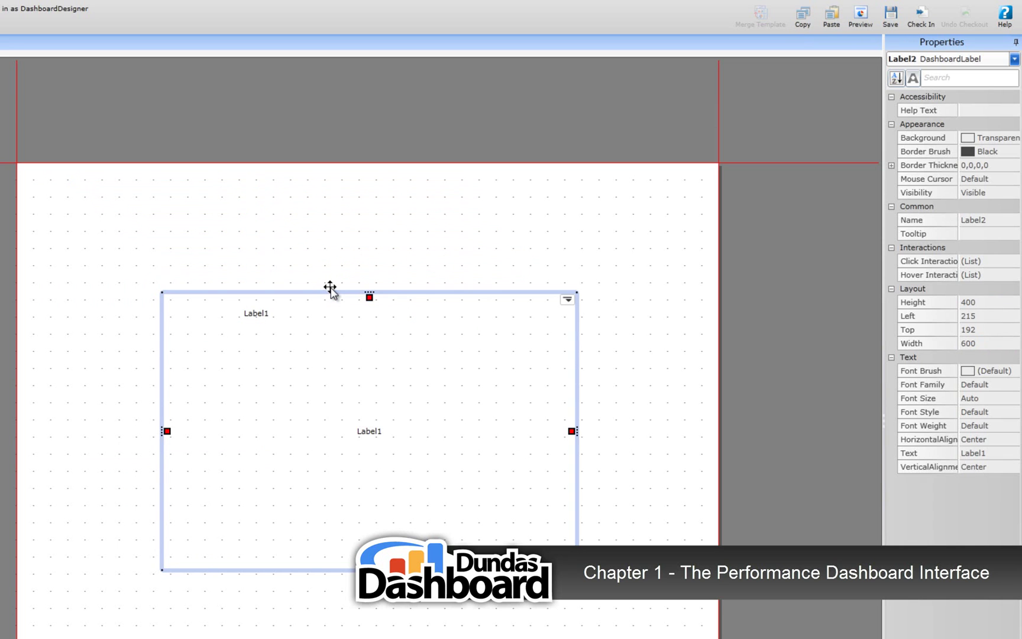
pyautogui.press('Delete')
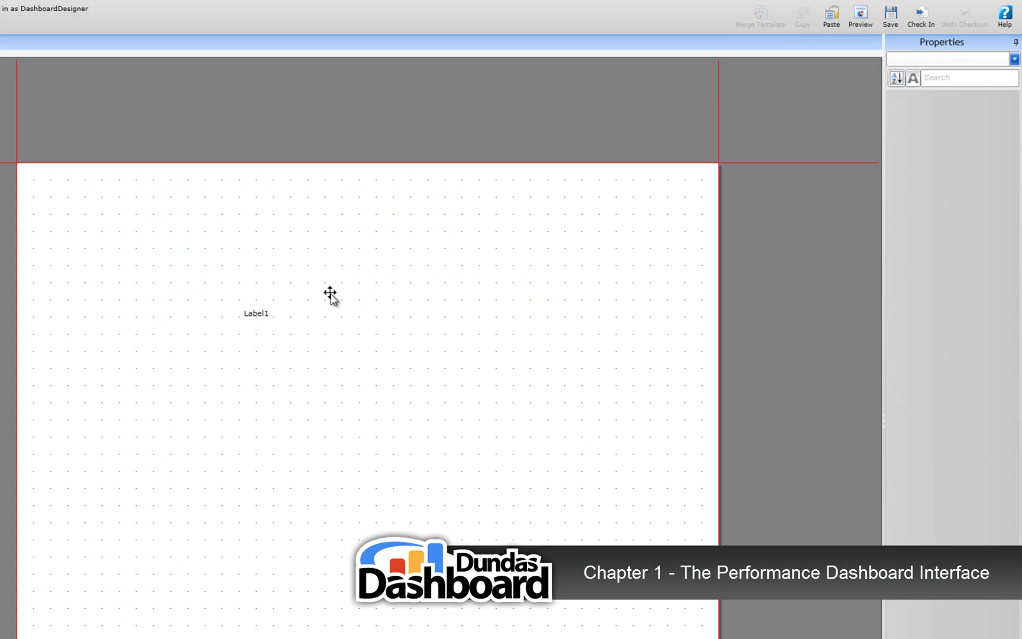
# - Preview dashboard 4.1.1, then save and check it in
pyautogui.click(859, 23)
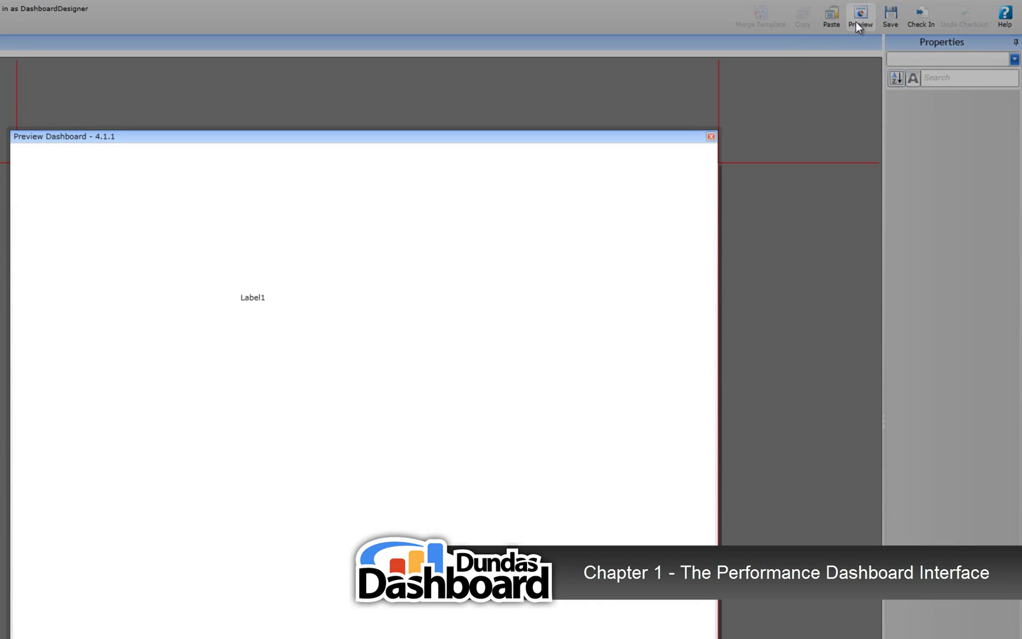
pyautogui.click(712, 137)
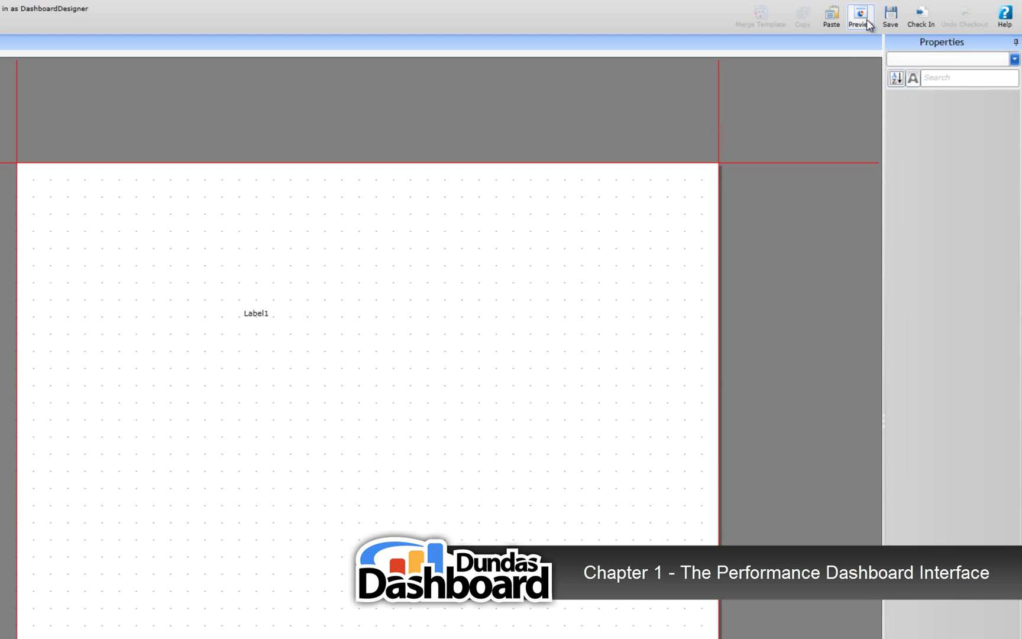
pyautogui.click(889, 18)
pyautogui.click(920, 19)
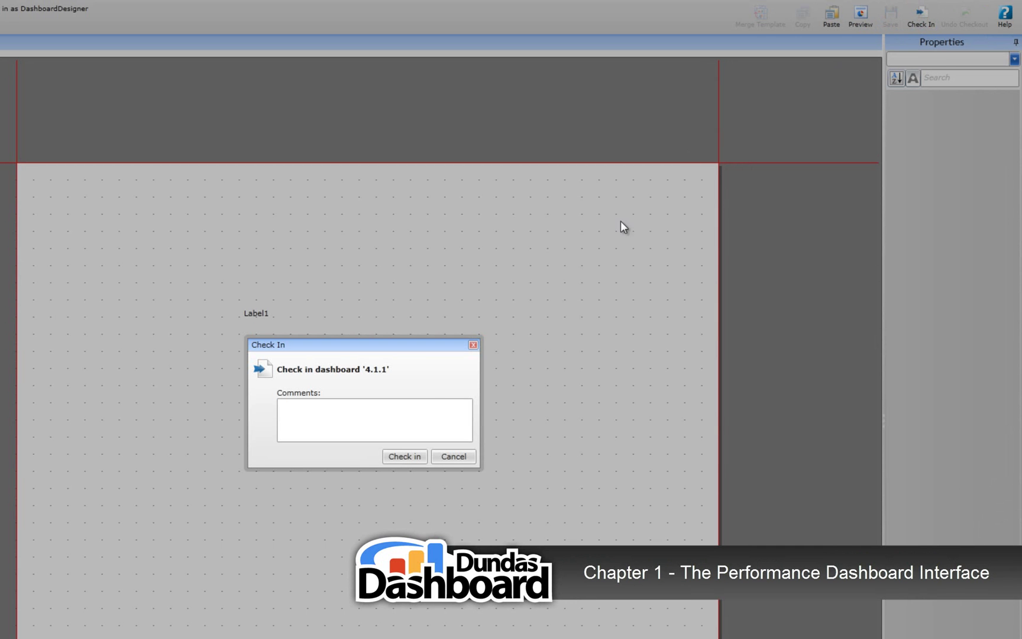
pyautogui.click(405, 456)
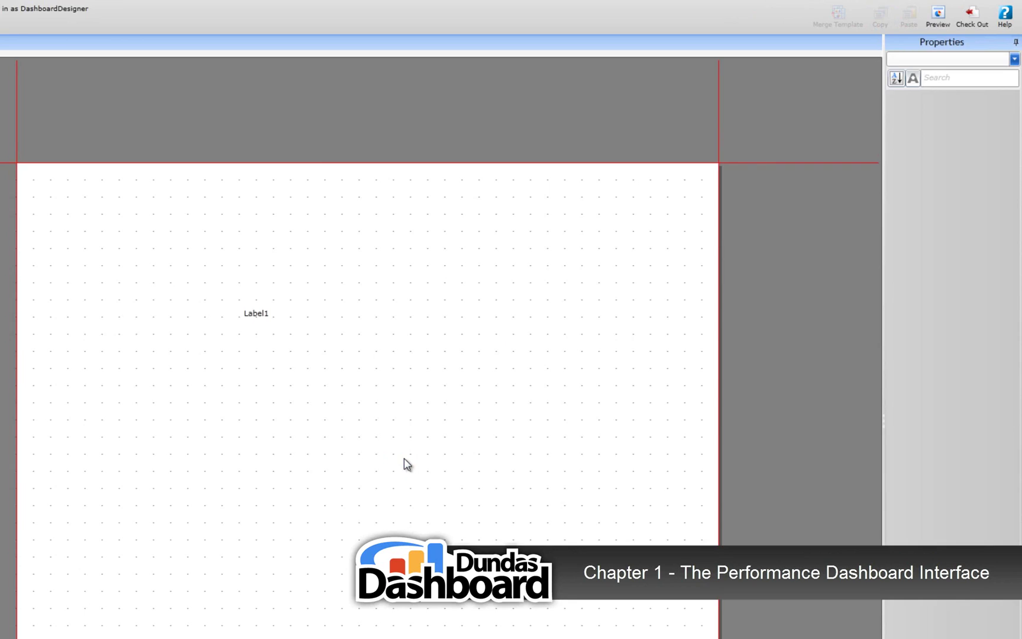